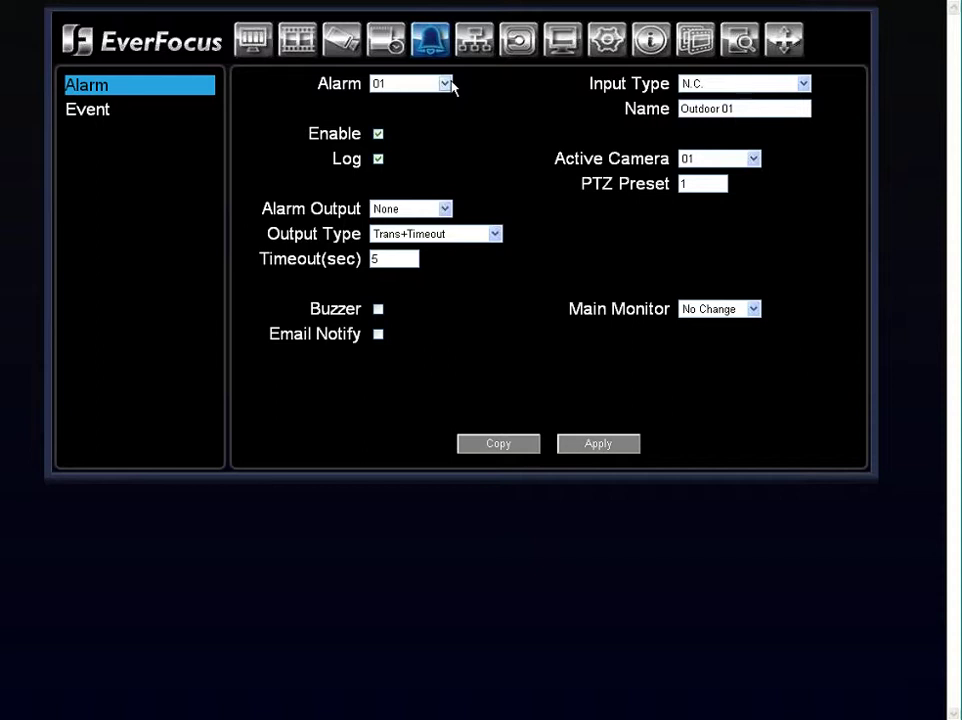
# Switch the Enable option of alarm 01 off and back on.
pyautogui.click(448, 85)
pyautogui.click(446, 86)
pyautogui.click(377, 135)
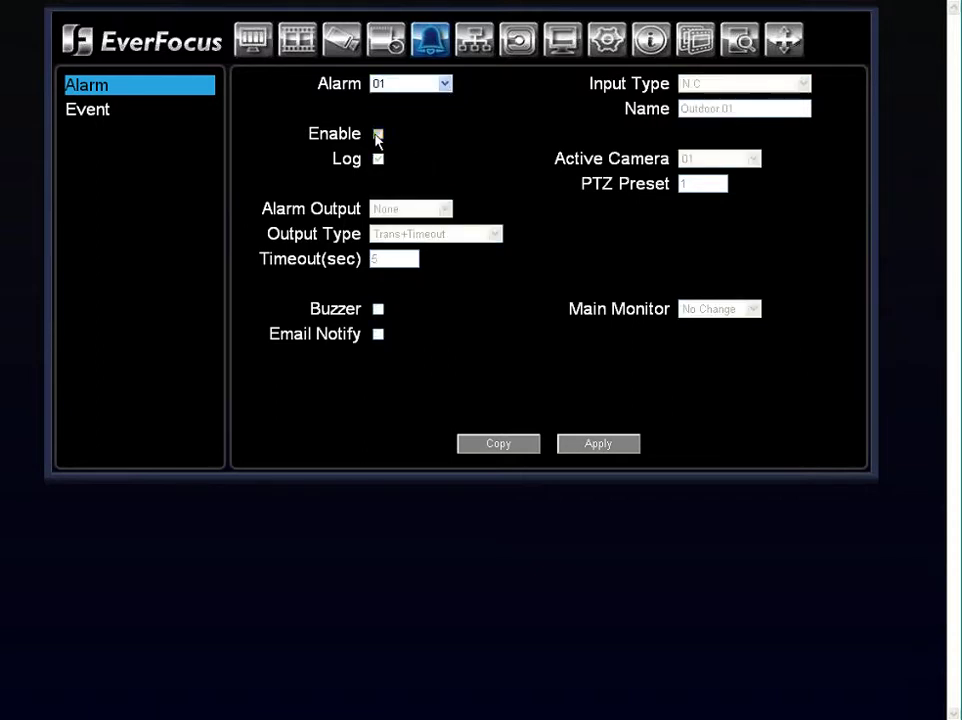
pyautogui.click(377, 134)
pyautogui.click(378, 135)
pyautogui.moveTo(398, 216); pyautogui.dragTo(378, 339)
pyautogui.click(427, 305)
pyautogui.click(378, 134)
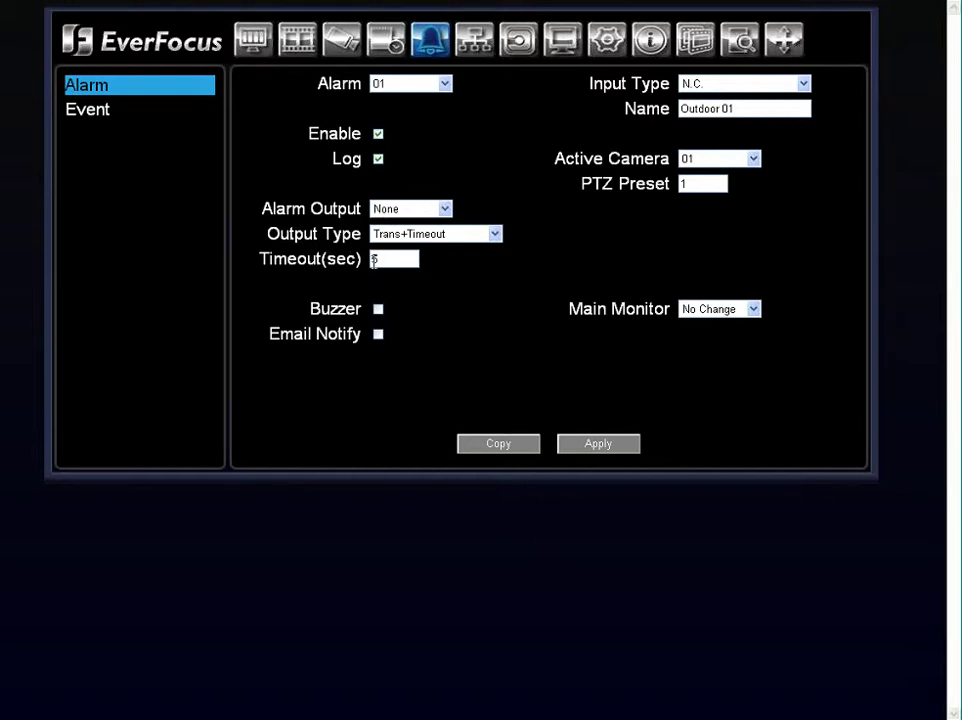
# Review the available output types and input types for alarm 01.
pyautogui.click(479, 235)
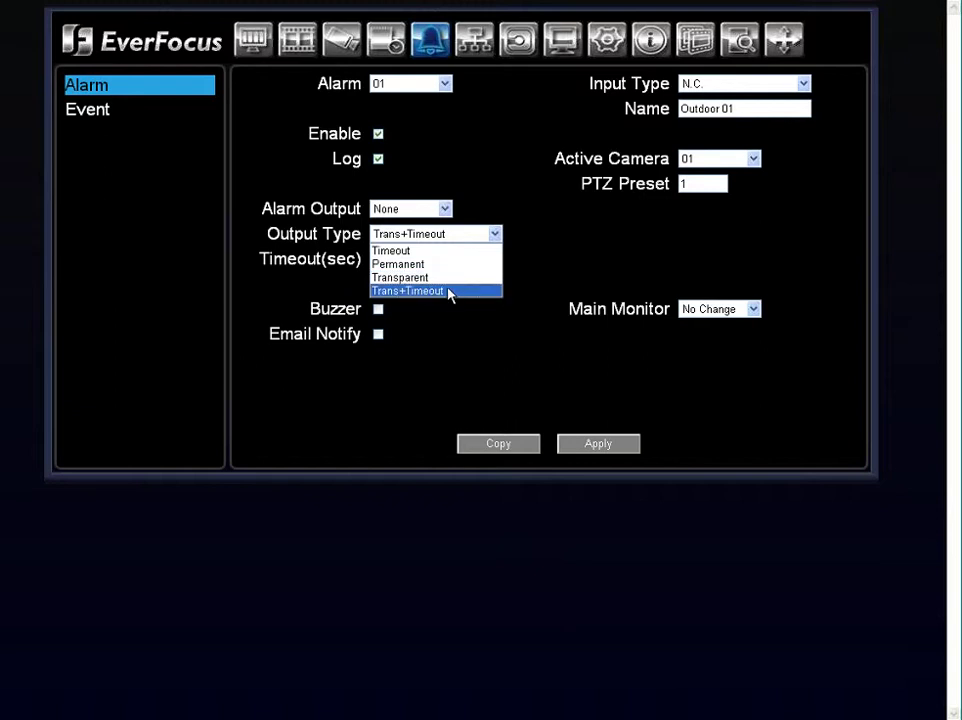
pyautogui.click(357, 280)
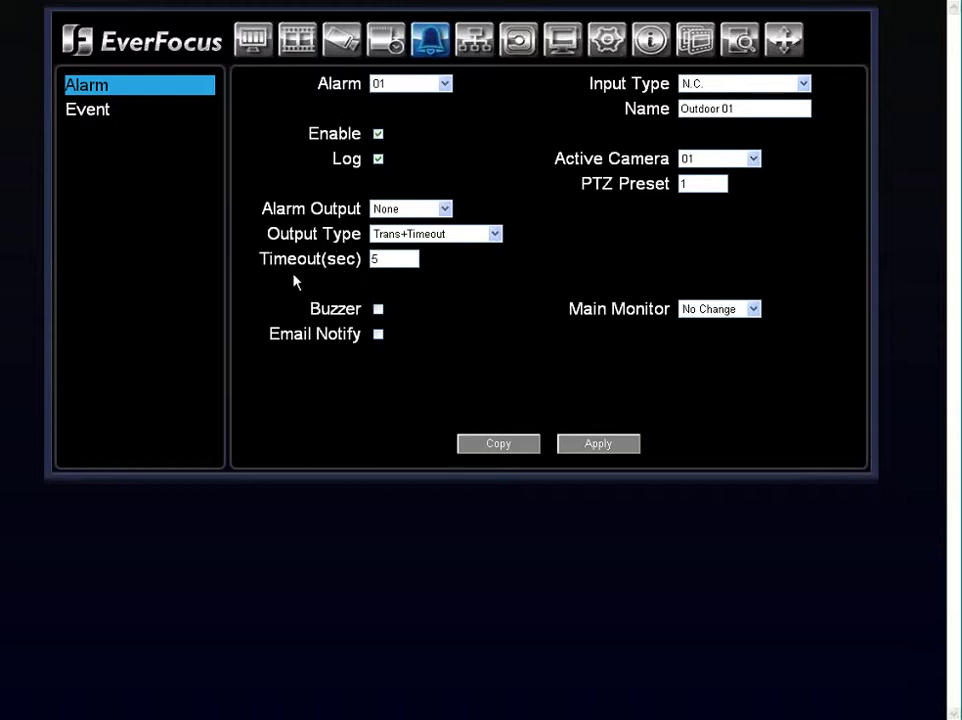
pyautogui.click(804, 85)
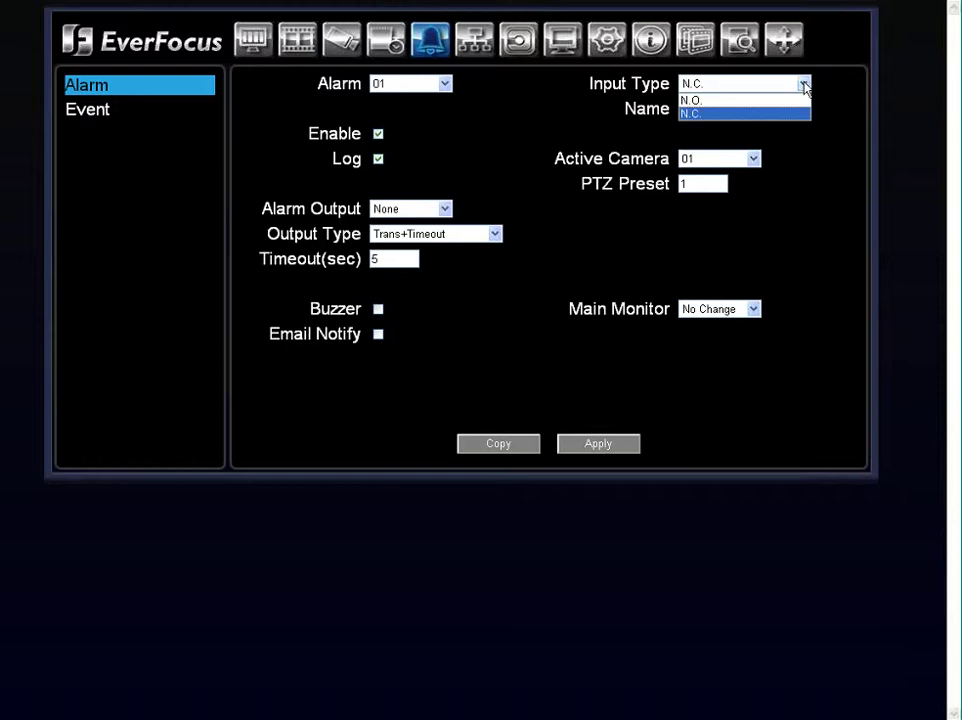
pyautogui.click(804, 85)
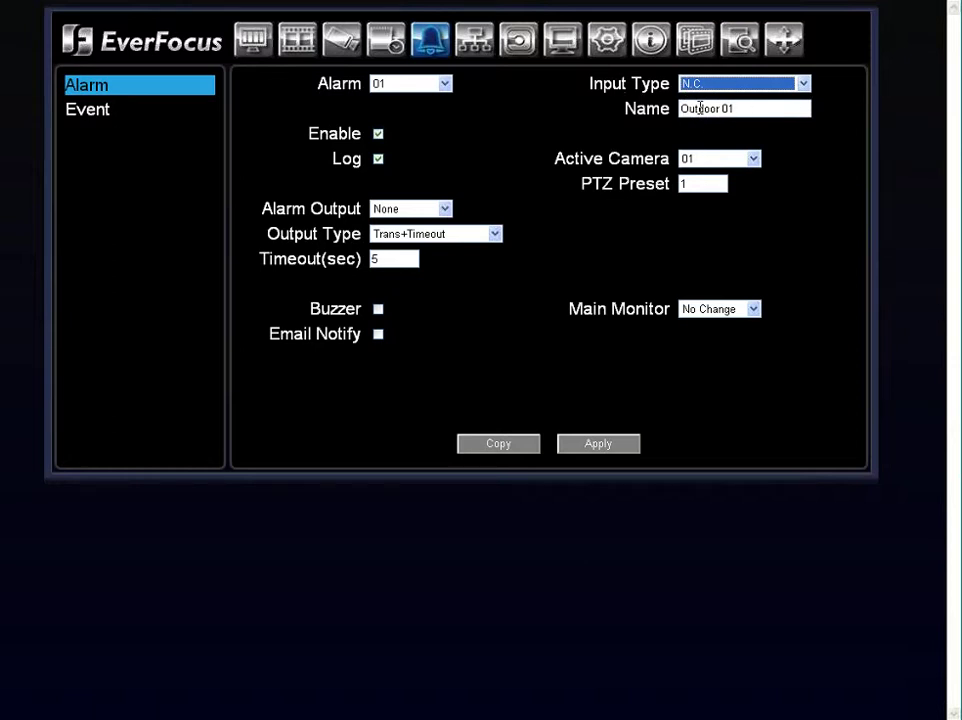
# Choose camera 01 as the active camera and No Change for the main monitor of alarm 01.
pyautogui.click(754, 161)
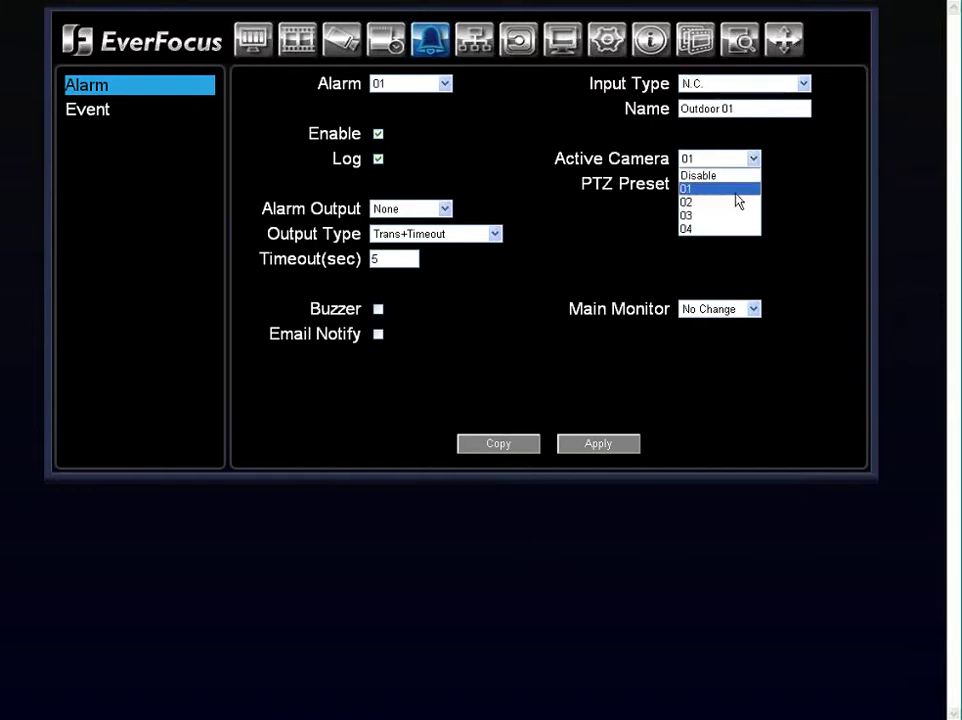
pyautogui.click(745, 193)
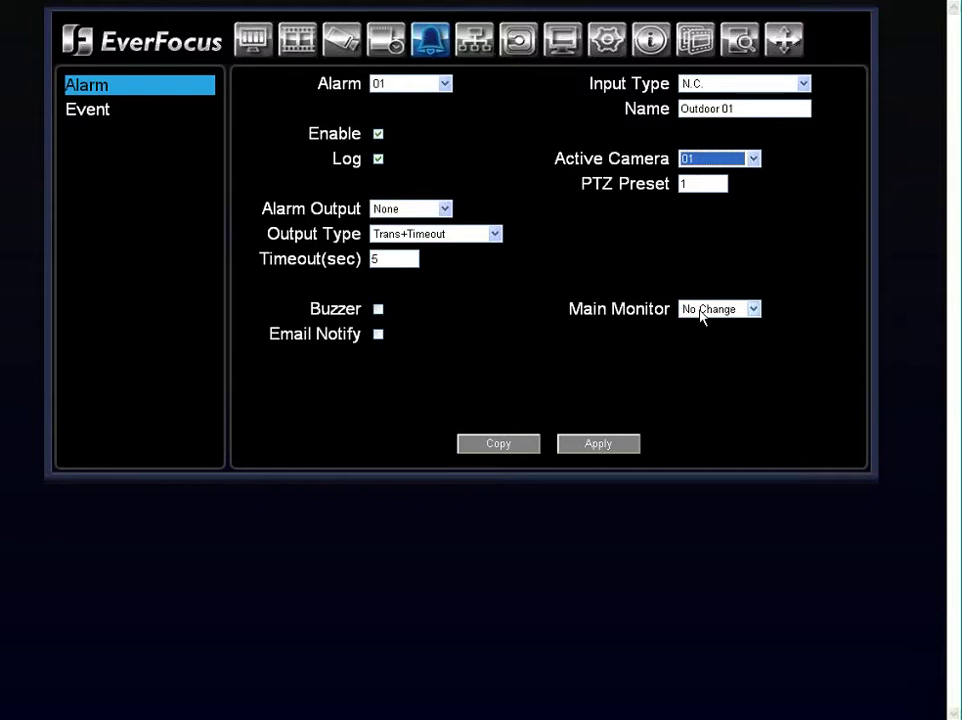
pyautogui.click(741, 312)
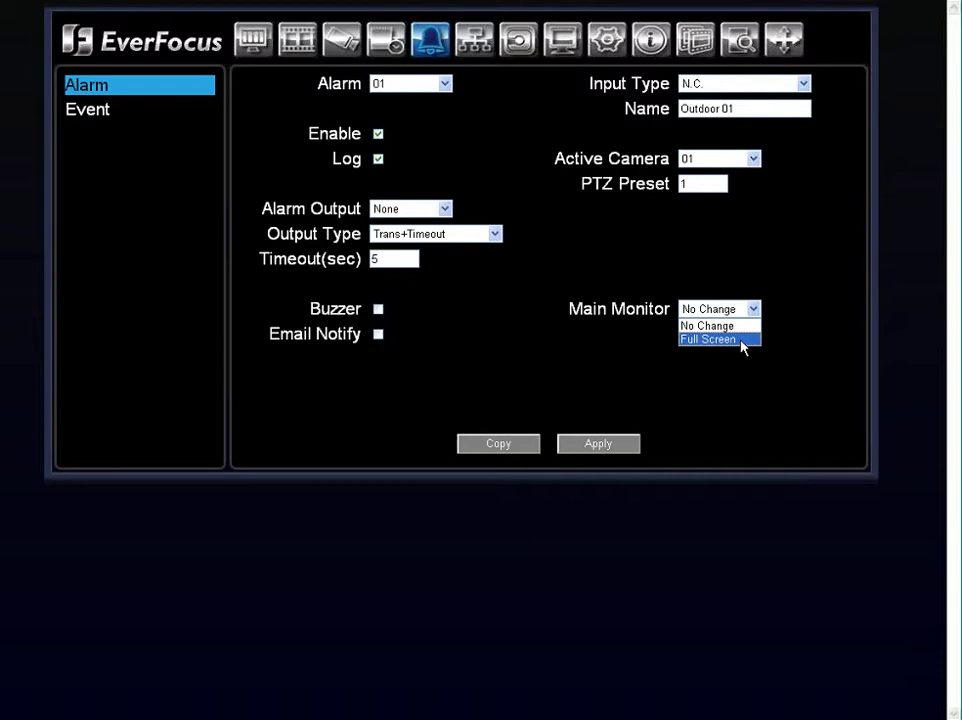
pyautogui.click(741, 329)
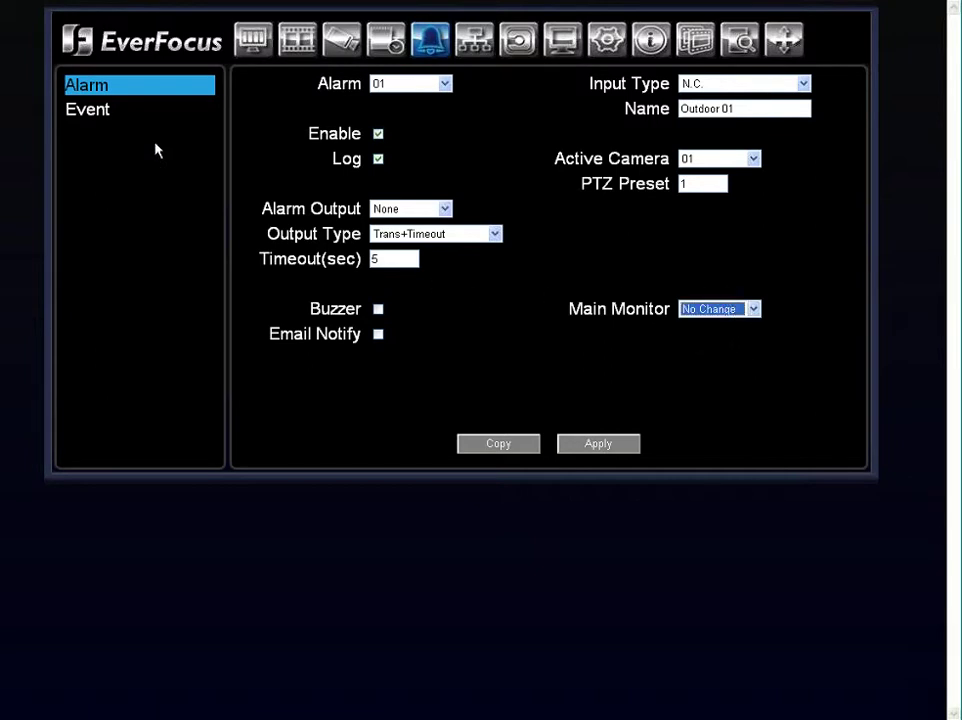
# Open the event settings for Fan Failure and review the available alarm outputs.
pyautogui.click(85, 112)
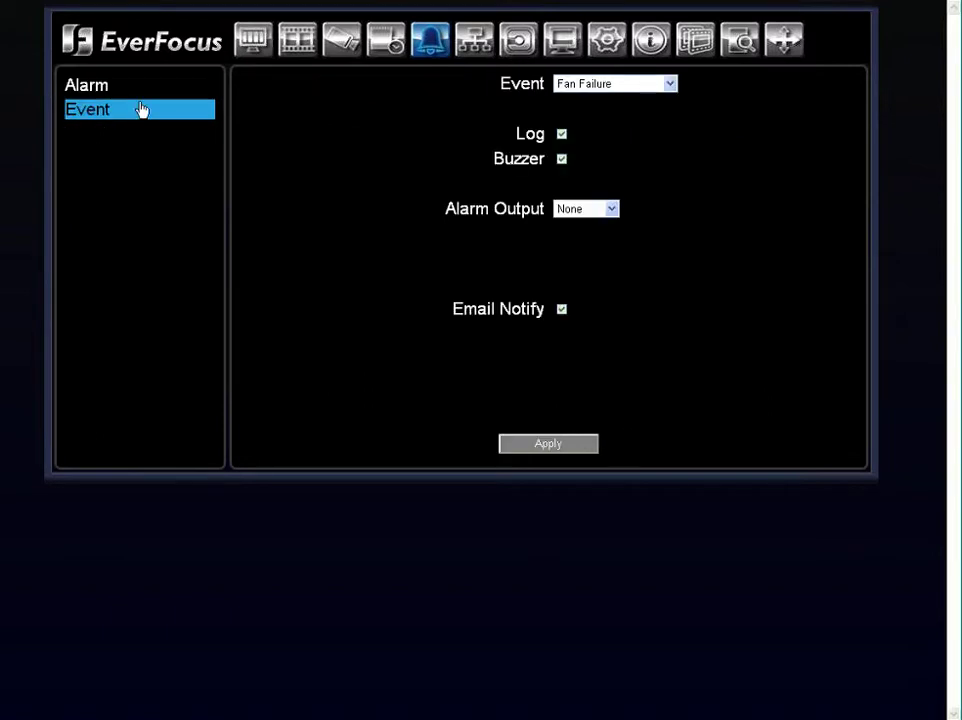
pyautogui.click(672, 85)
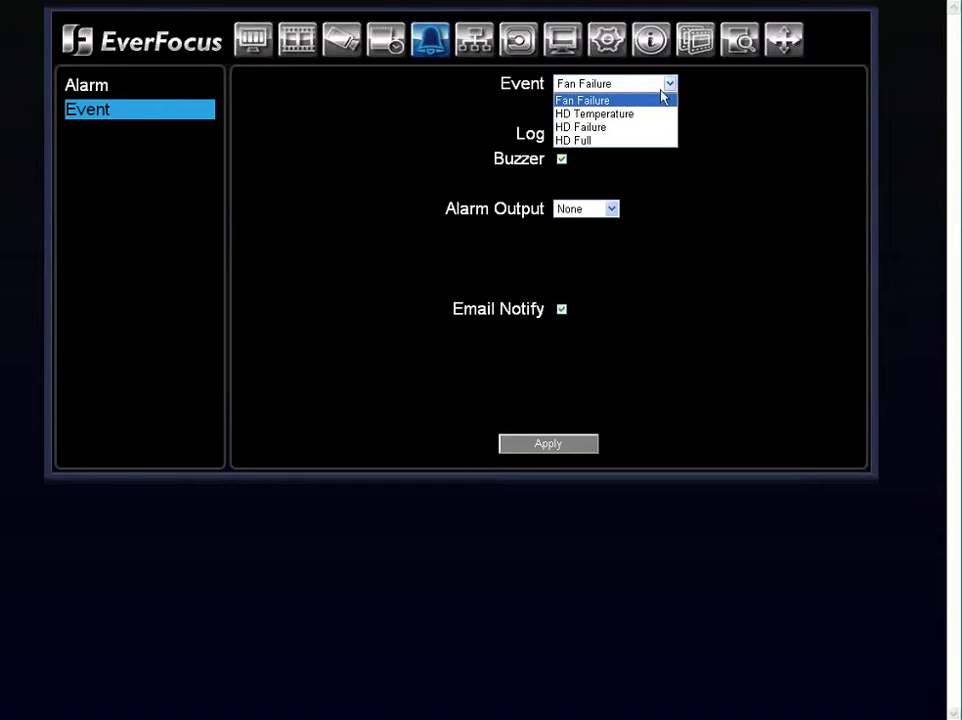
pyautogui.click(636, 100)
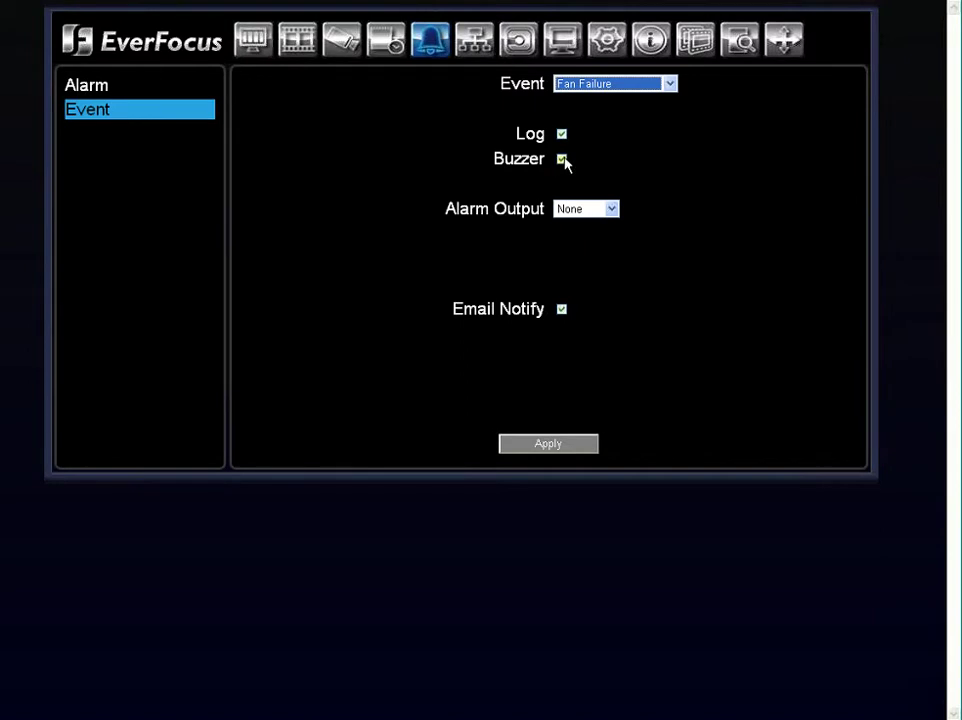
pyautogui.click(610, 210)
pyautogui.click(611, 211)
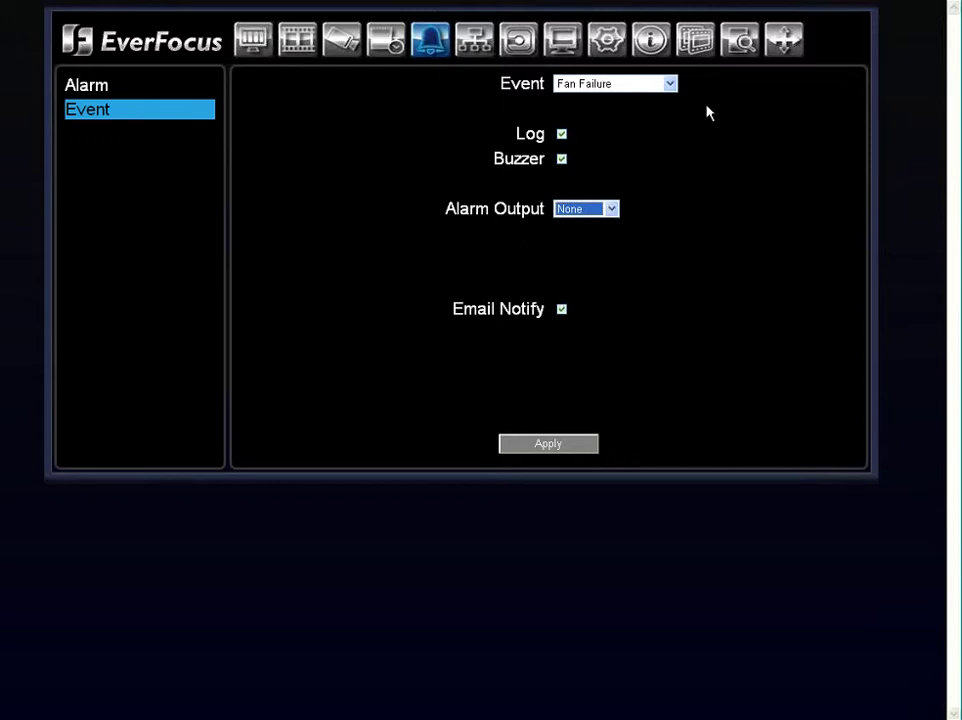
# Set the temperature warning limit of the HD Temperature event to 60°C / 140°F.
pyautogui.click(674, 84)
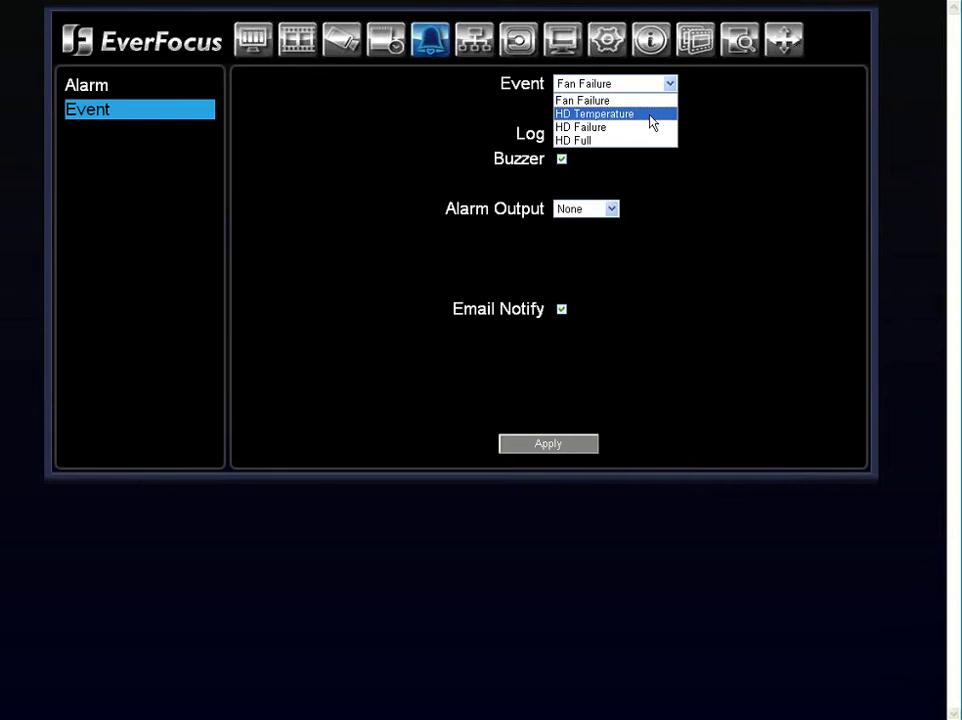
pyautogui.click(652, 115)
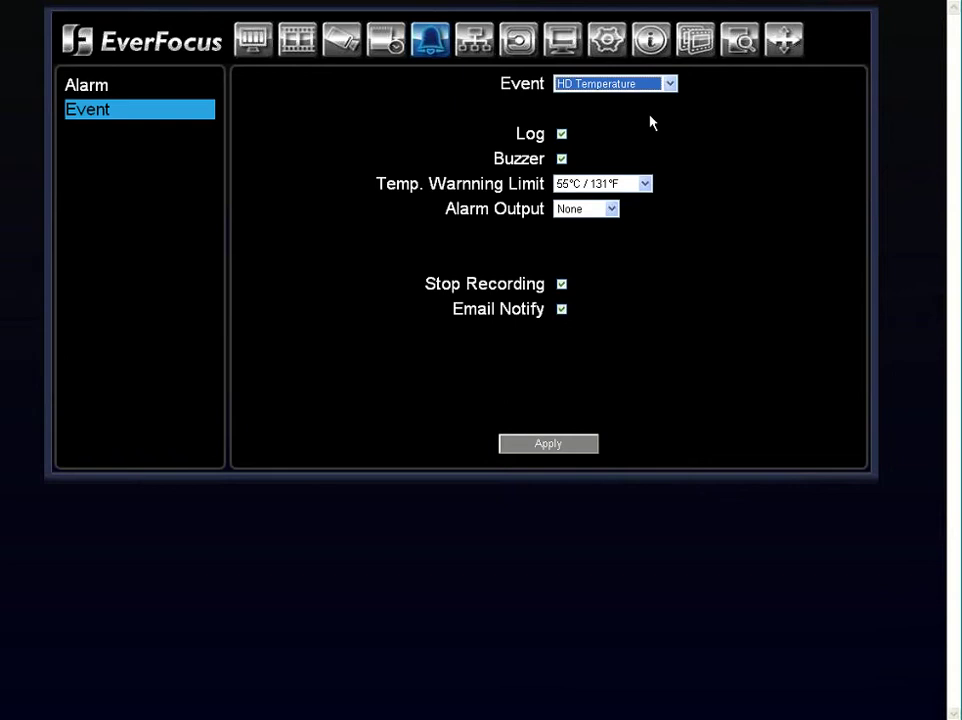
pyautogui.click(645, 184)
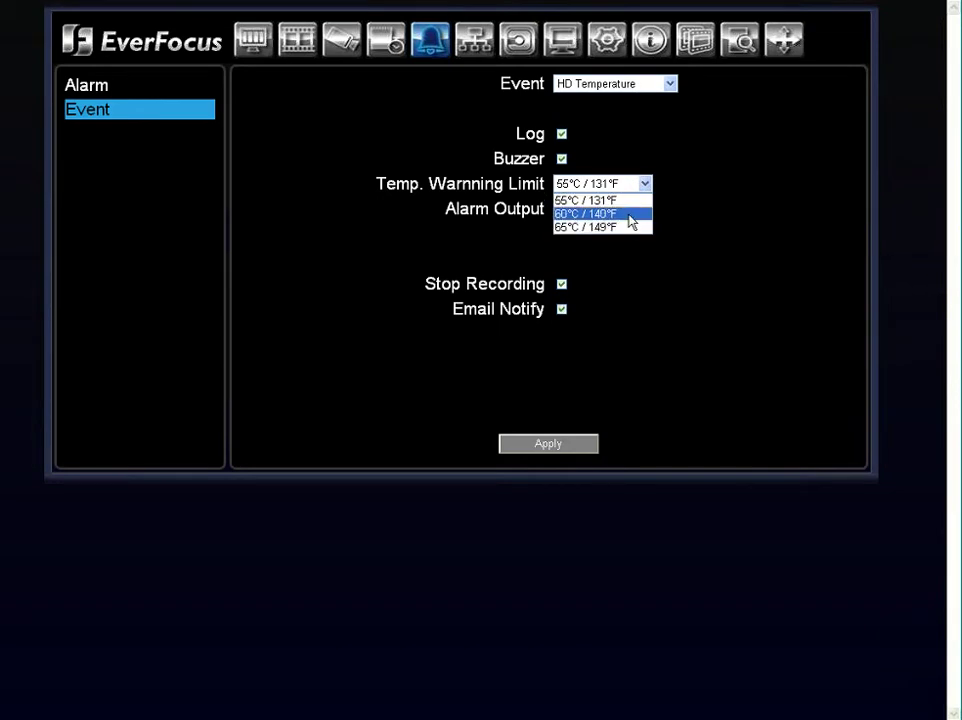
pyautogui.click(630, 215)
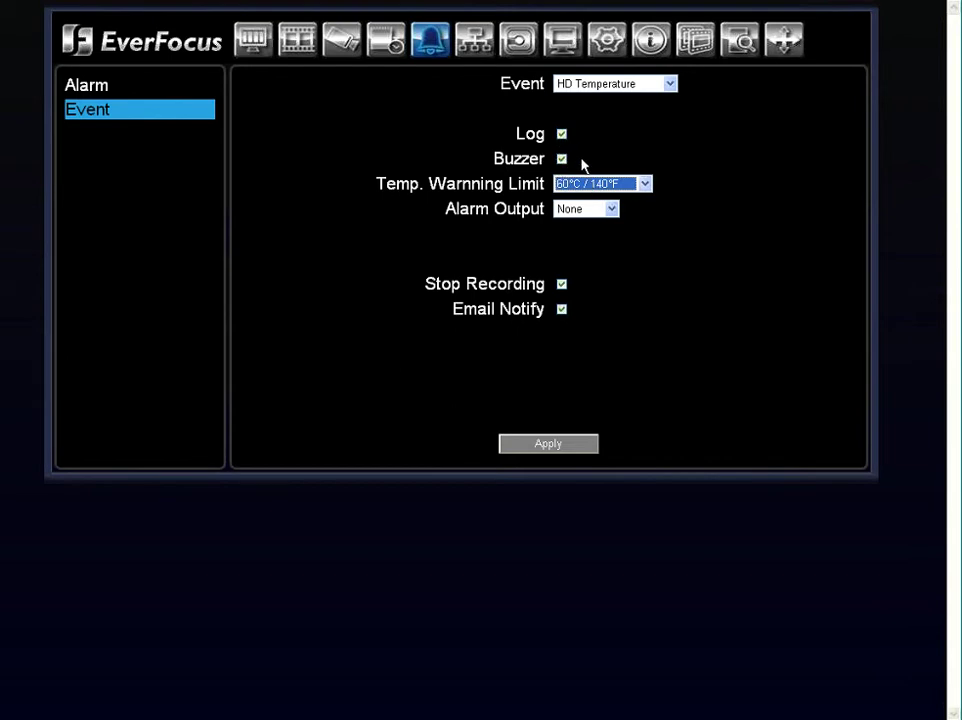
pyautogui.click(560, 309)
# View the event settings for HD Failure and HD Full.
pyautogui.click(668, 84)
pyautogui.click(639, 127)
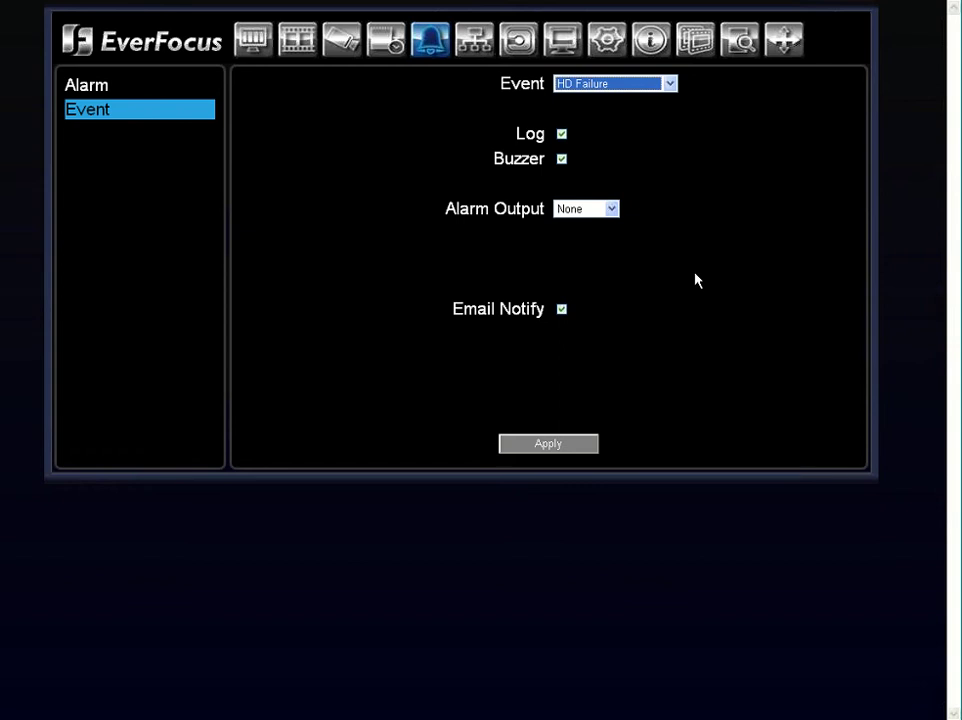
pyautogui.click(669, 83)
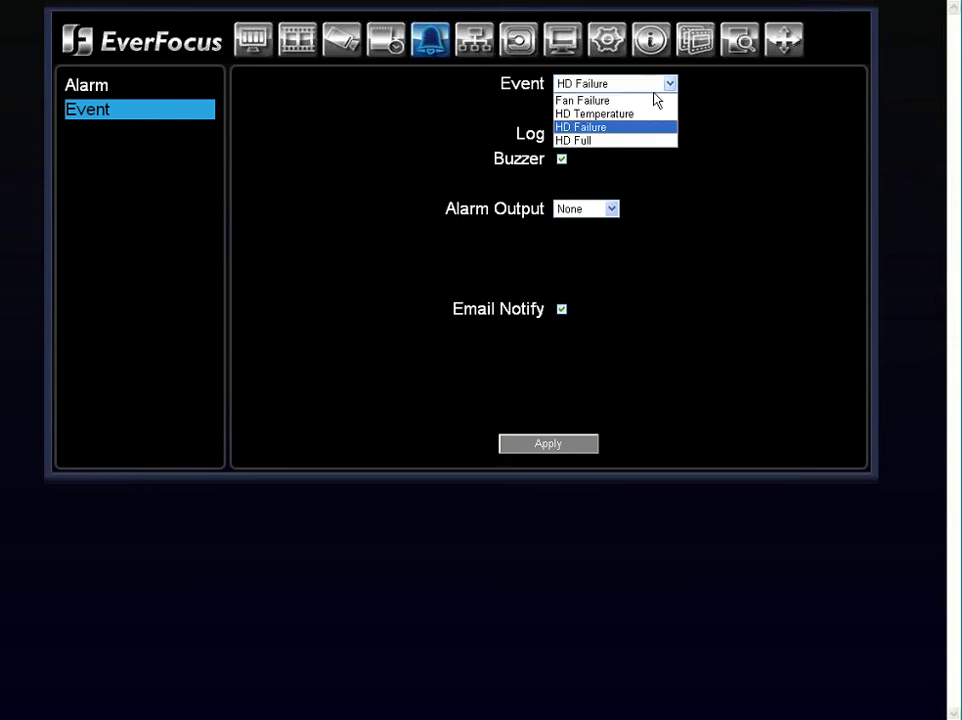
pyautogui.click(615, 142)
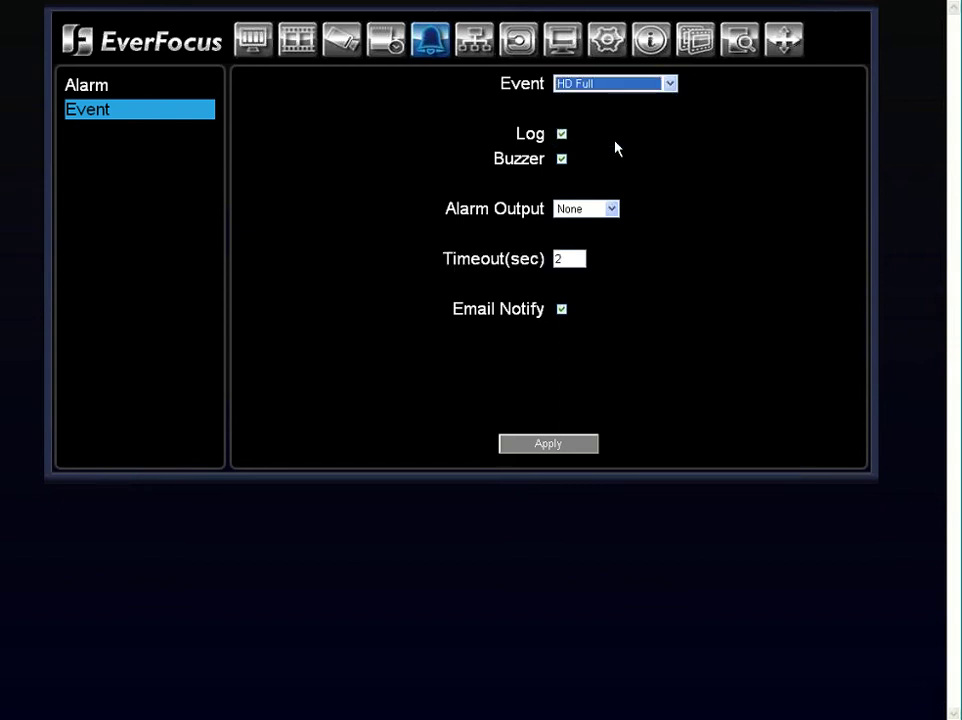